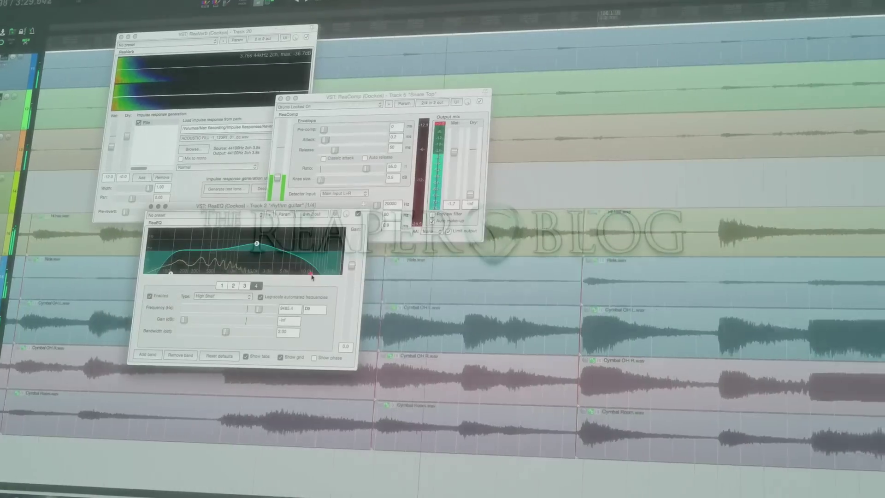
Drag ReaEQ's band 4 high-shelf node right to about 18.7 kHz
drag(312, 277, 323, 277)
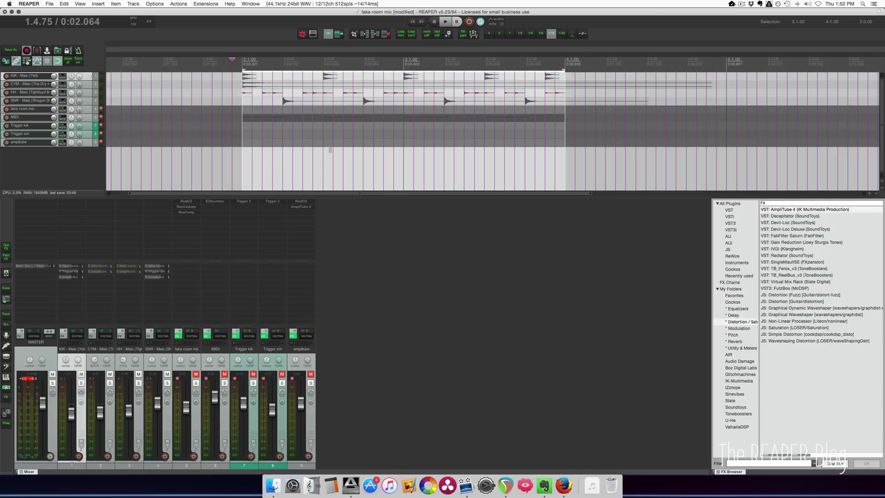
Play the dry drums, then select and unmute the fake room mic track
key(space)
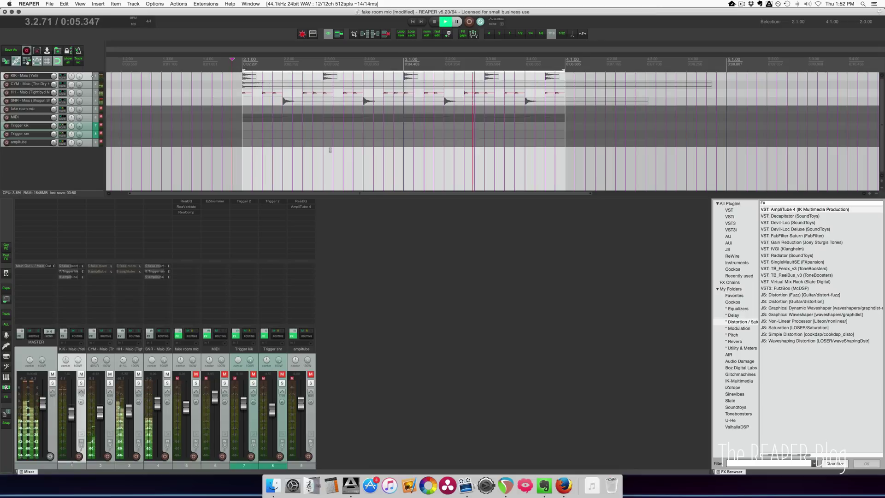
key(space)
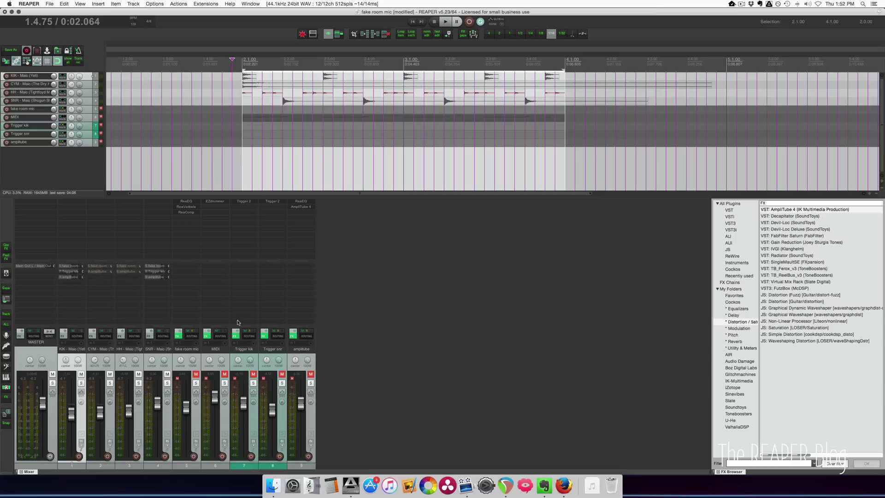
click(197, 369)
click(196, 375)
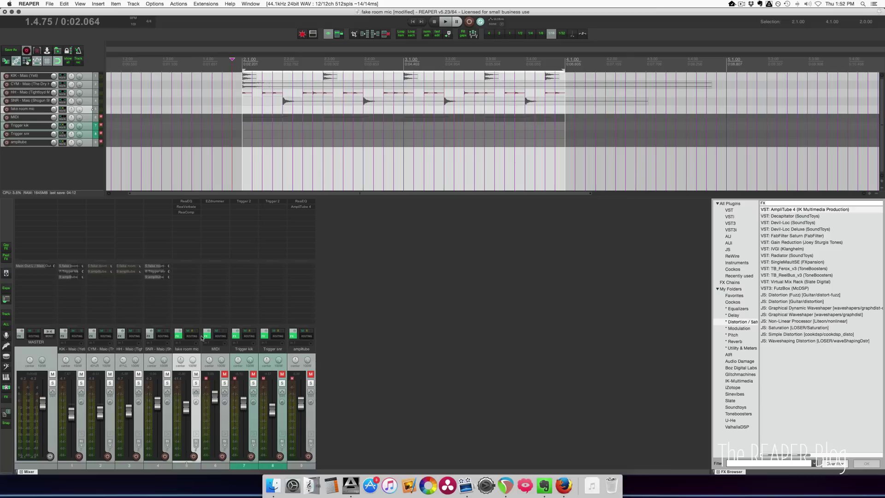
Listen to the drums with the fake room mic, then open its ReaEQ
key(space)
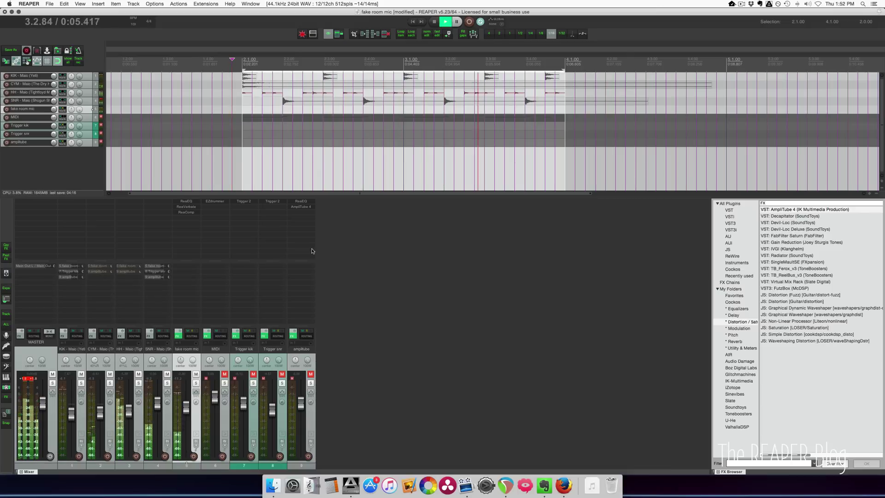
key(space)
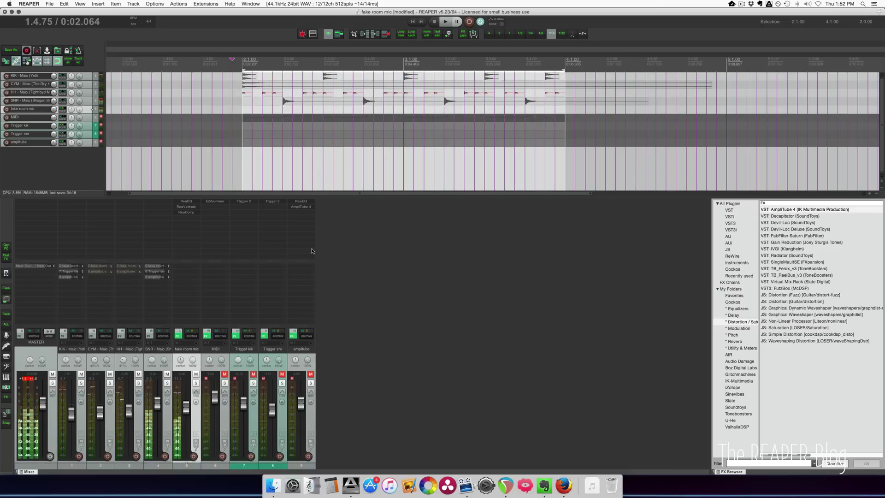
click(188, 202)
Float the fake room mic's ReaVerbate and ReaComp windows beside ReaEQ, ReaVerbate in front
click(186, 207)
click(186, 212)
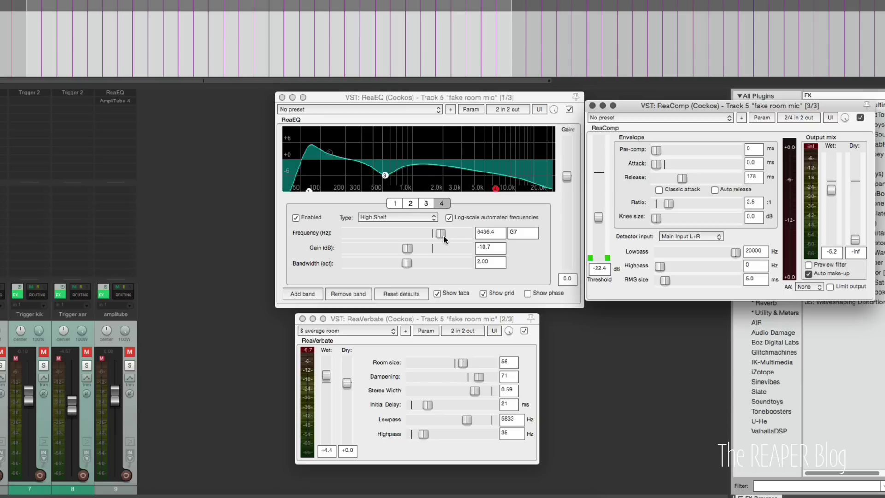
drag(418, 320, 417, 319)
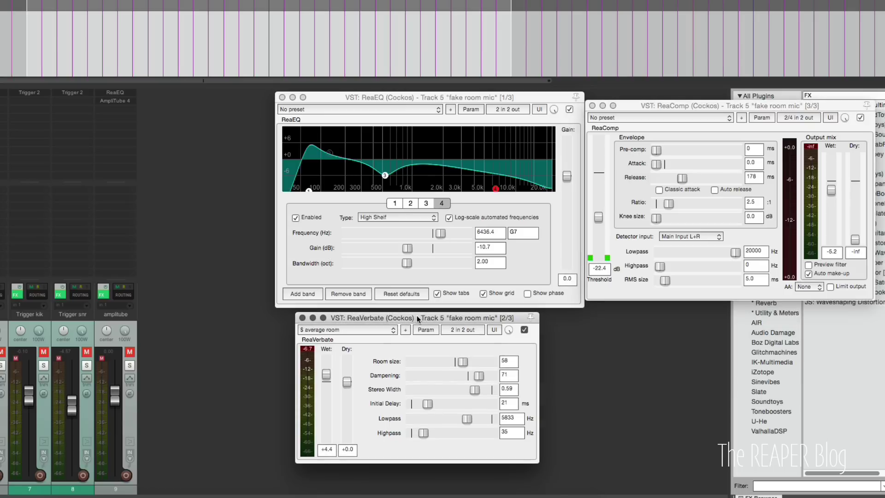
click(507, 405)
Bypass ReaComp, then compare the drums with ReaEQ bypassed and active, leaving ReaEQ on
click(674, 104)
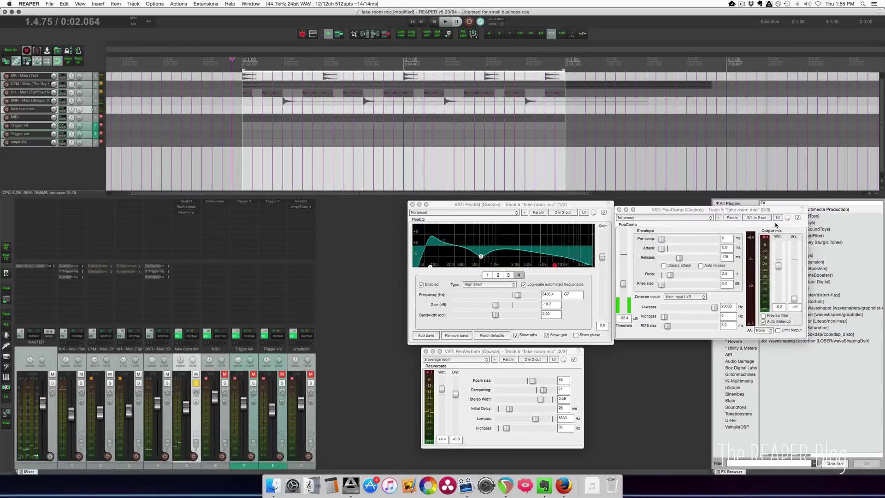
click(798, 217)
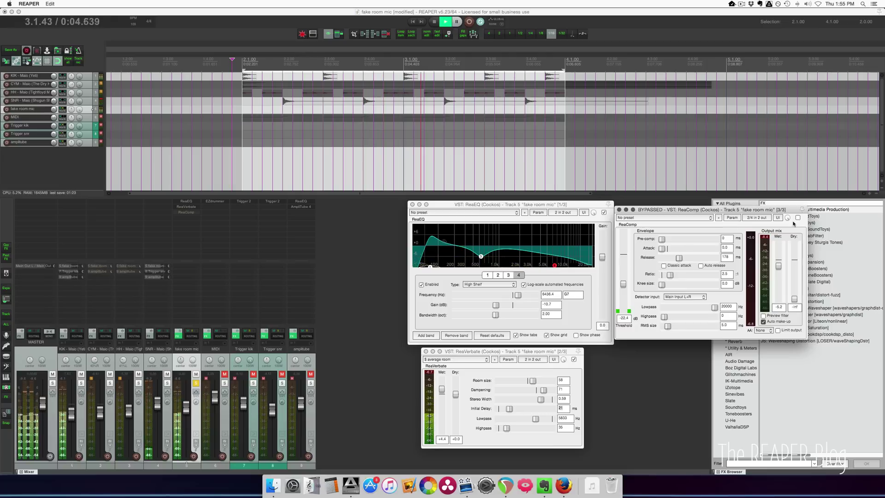
key(space)
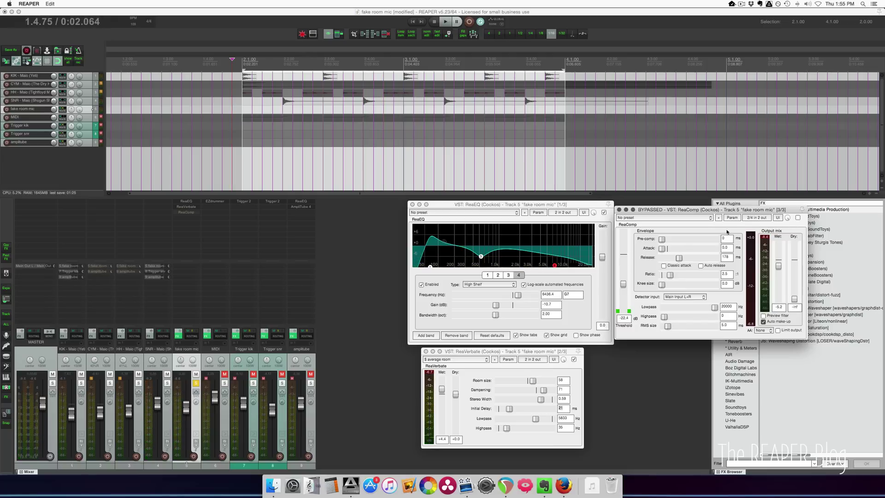
click(604, 212)
key(space)
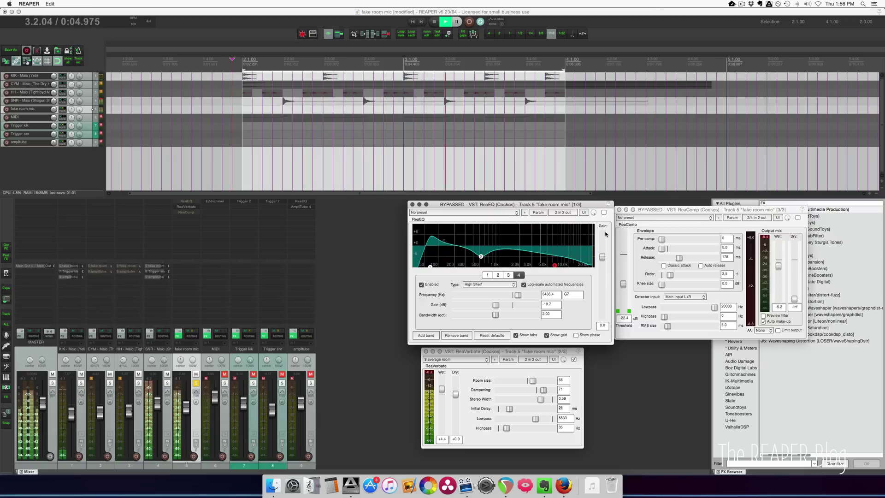
key(space)
click(604, 212)
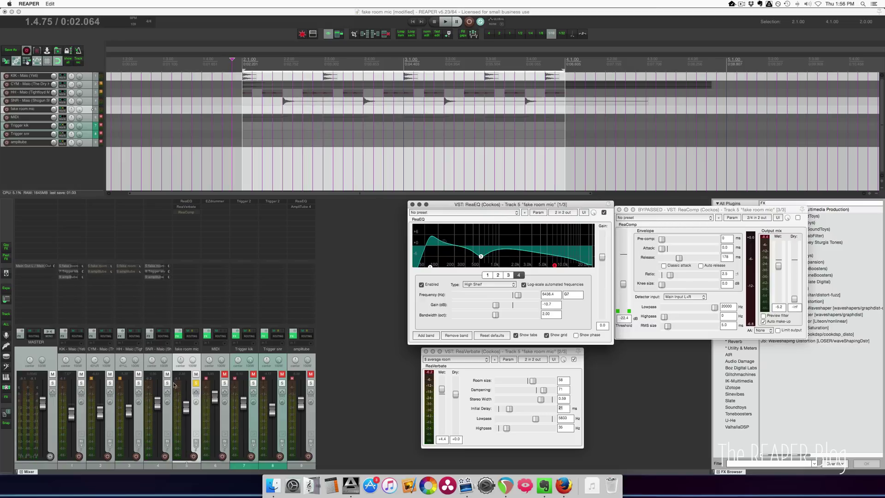
Solo the KIK, CYM, HH and SNR tracks and toggle the fake room mic's solo
drag(81, 383, 166, 383)
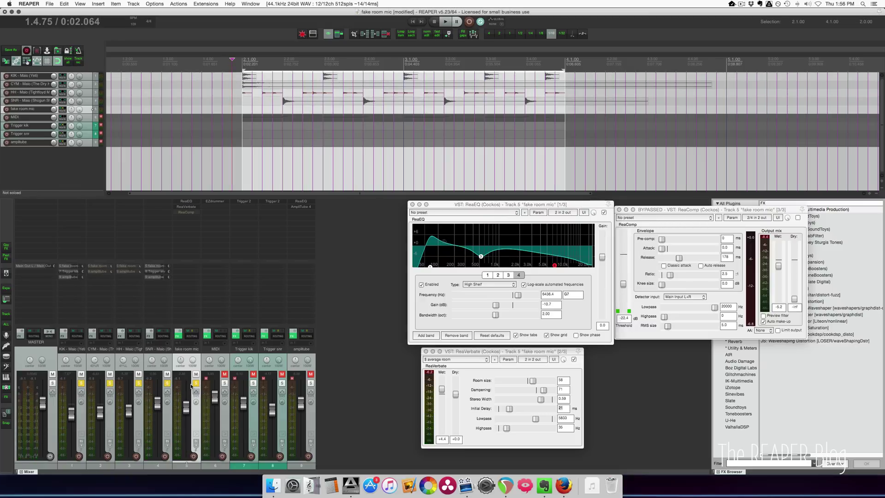
key(space)
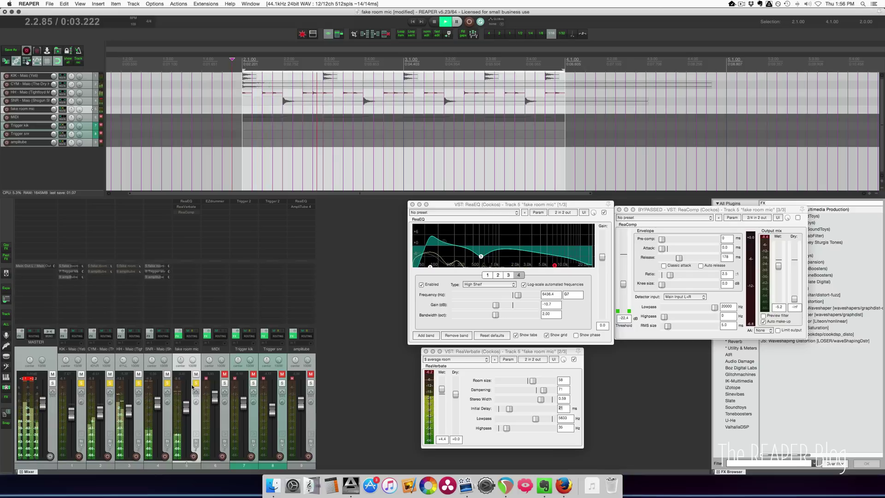
click(196, 383)
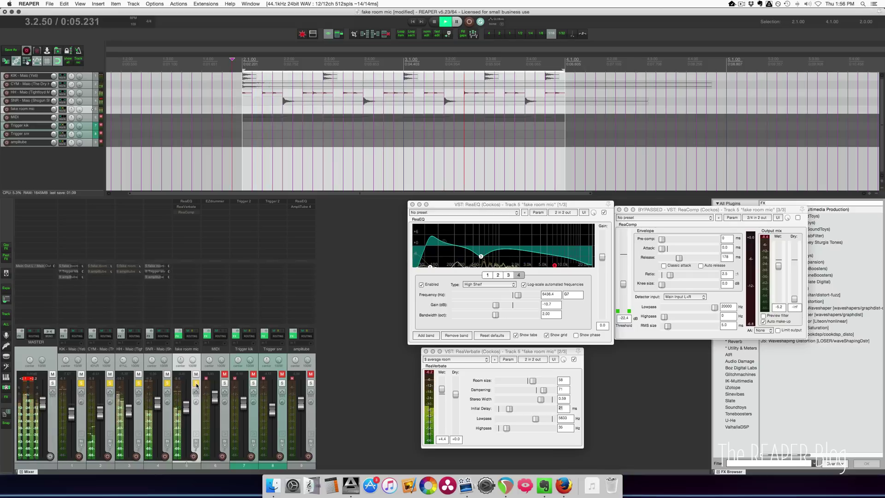
click(195, 383)
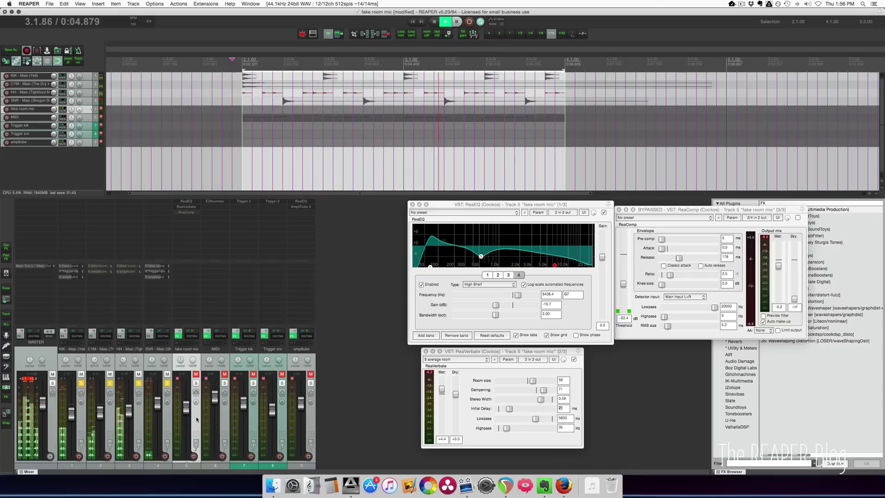
Unmute the MIDI track and open its EZdrummer 2 on the DRUMS kit view
click(225, 375)
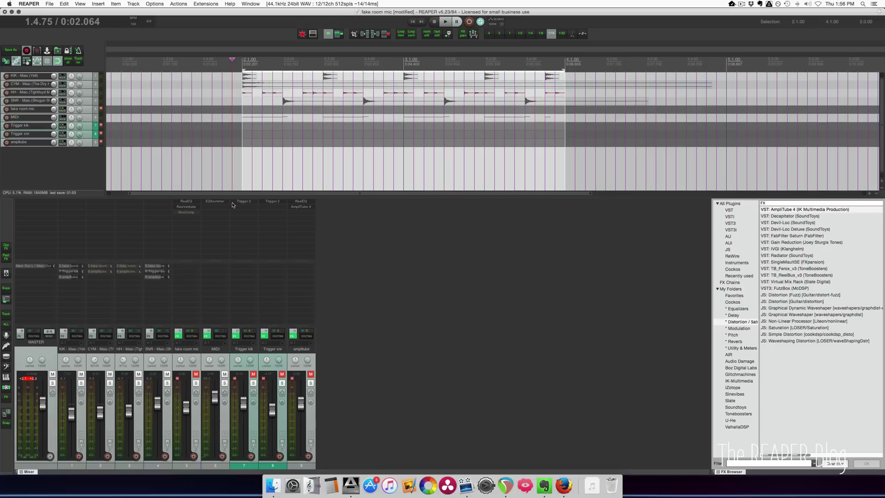
click(272, 139)
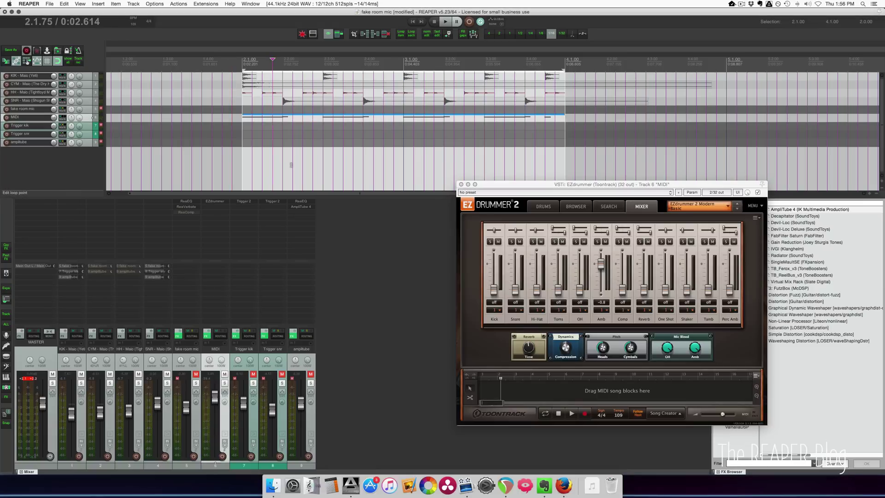
double_click(269, 145)
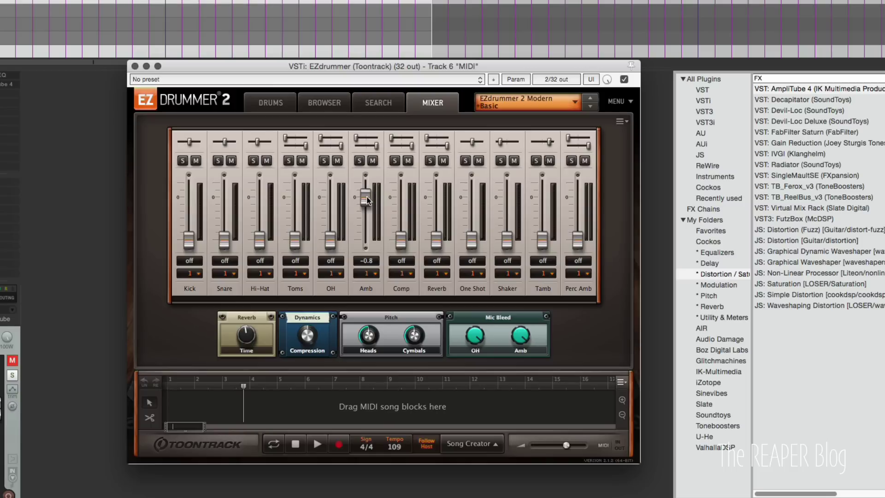
click(273, 101)
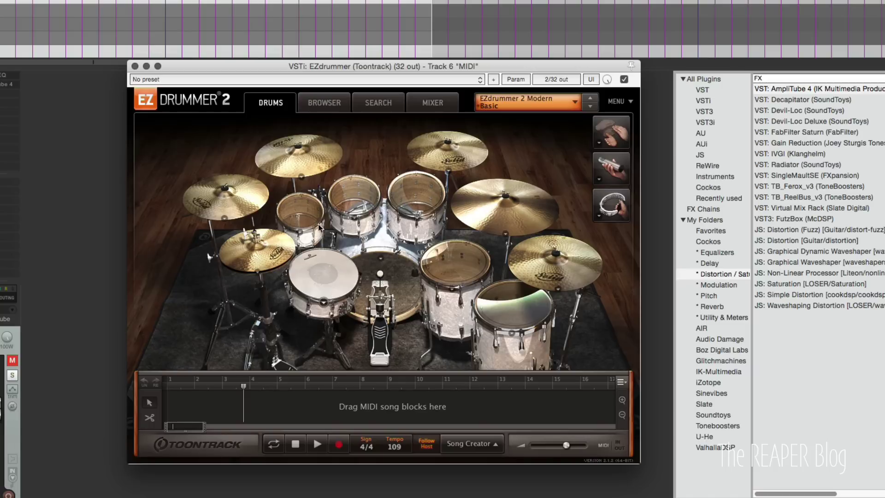
Set EZdrummer's Kick to -9.9 and Snare to -14.6 during playback, then return to the kit view
click(425, 106)
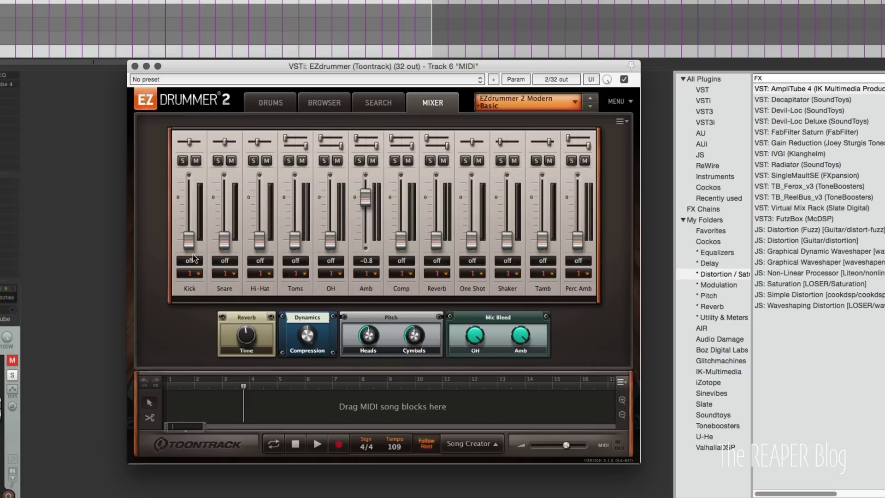
drag(186, 241, 171, 289)
key(space)
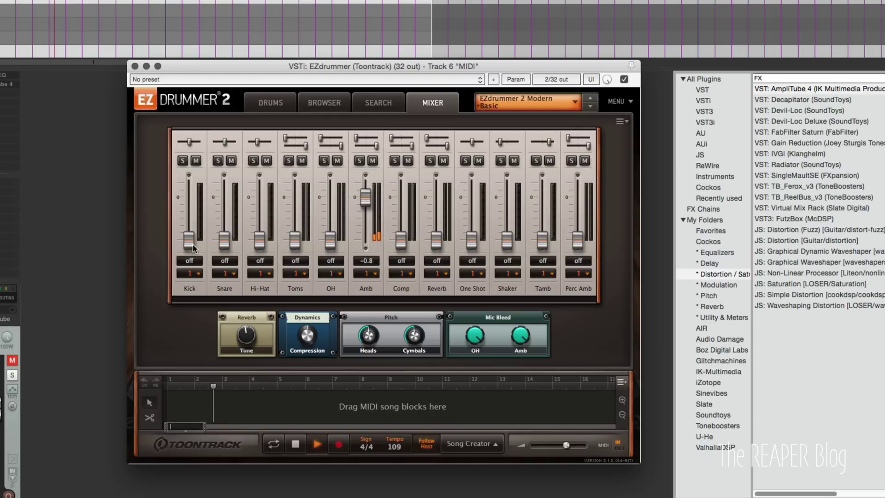
drag(189, 240, 189, 210)
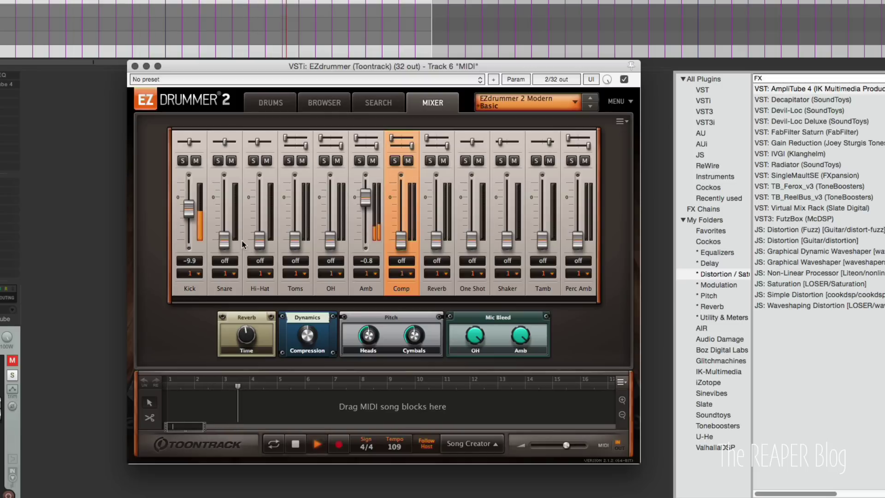
drag(227, 243, 228, 216)
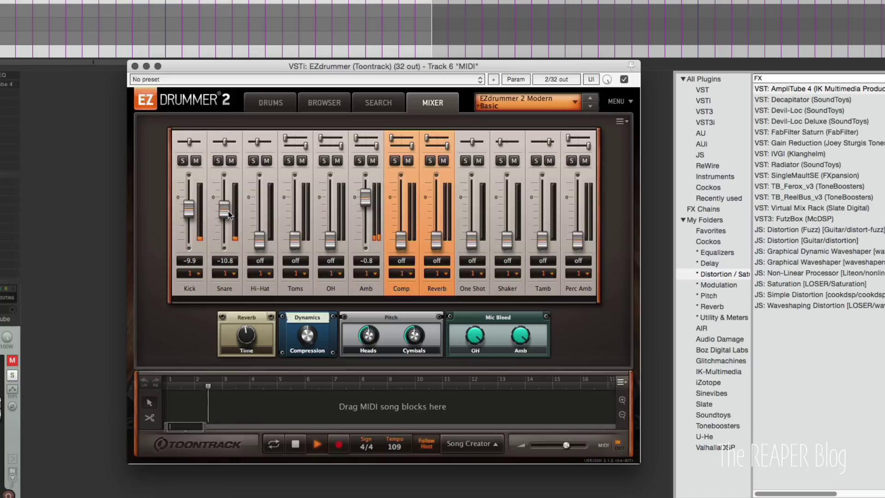
key(space)
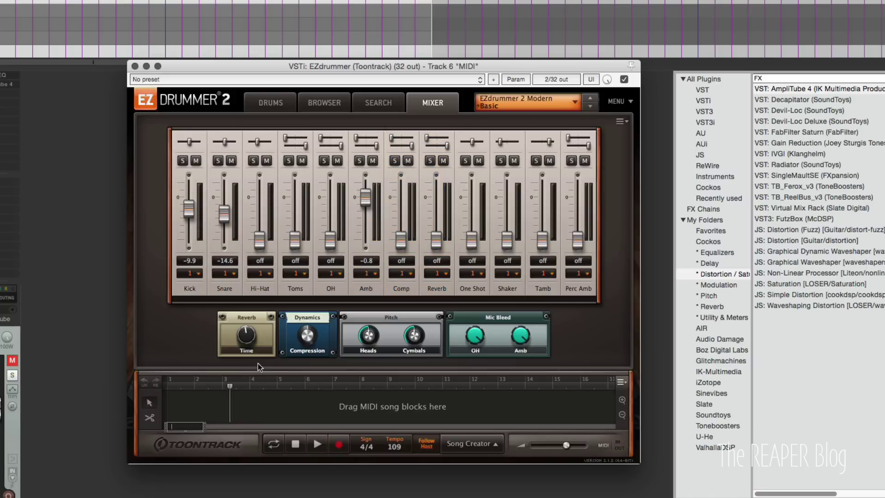
click(277, 108)
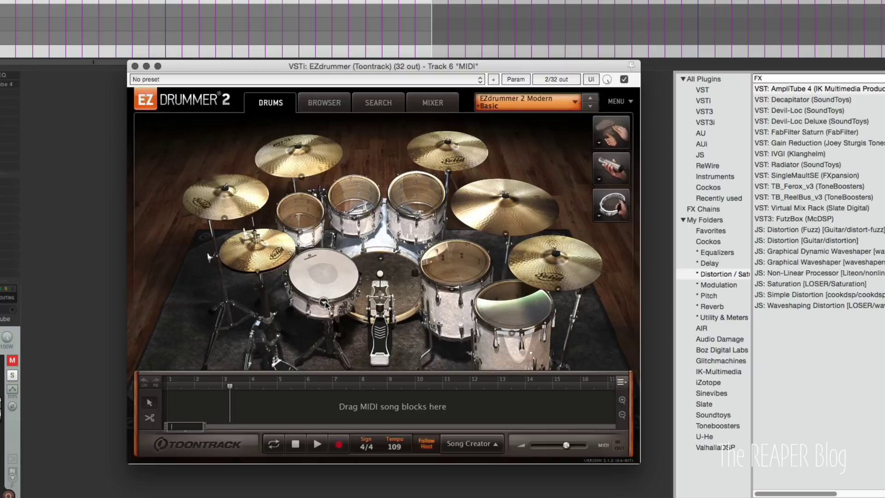
Solo the MIDI track with only EZdrummer's Amb channel at -0.8 and play the ambience
click(421, 103)
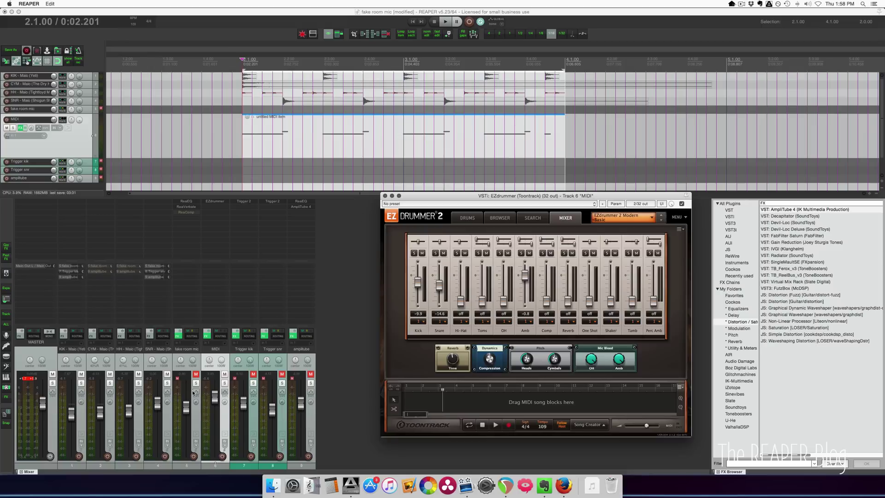
click(225, 383)
key(Escape)
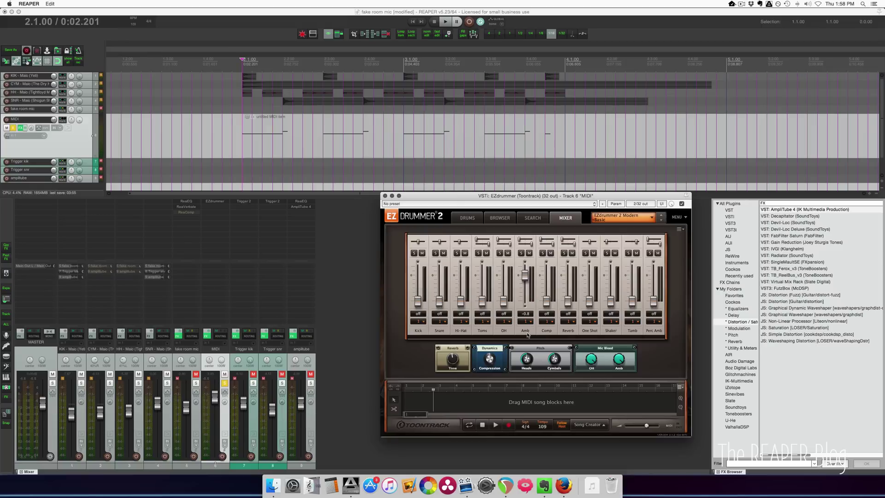
key(space)
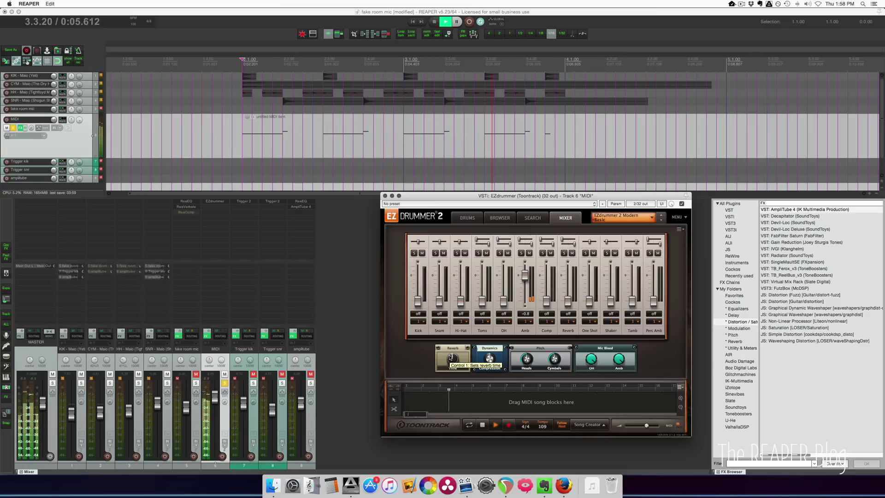
key(space)
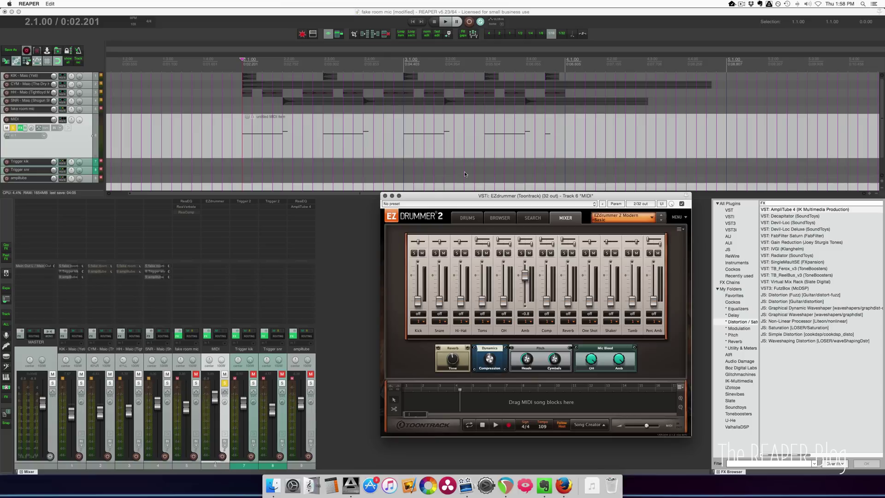
Select 2.1.00–4.1.00, close EZdrummer, open both Trigger 2 instances and audition their samples
drag(241, 65, 565, 64)
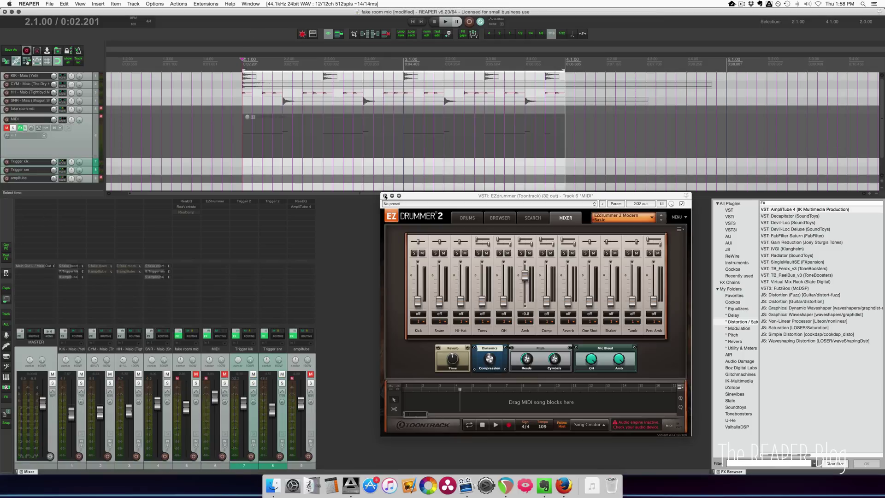
click(386, 196)
click(248, 201)
click(272, 202)
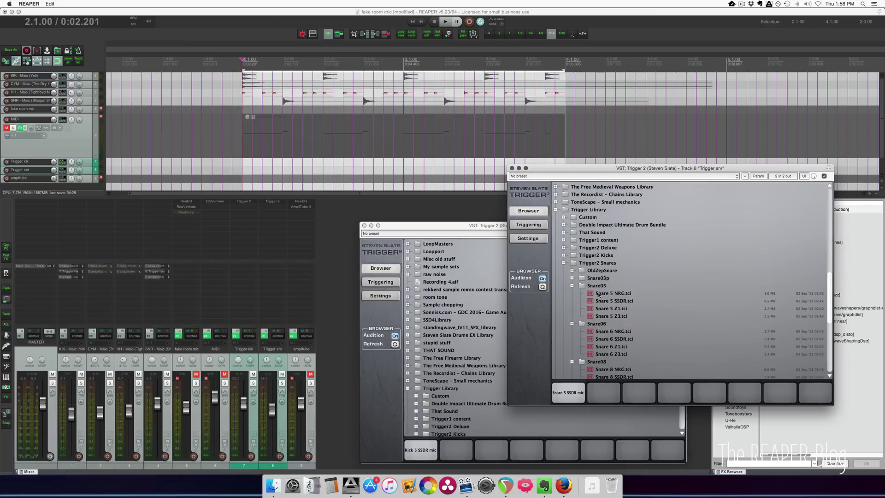
click(529, 224)
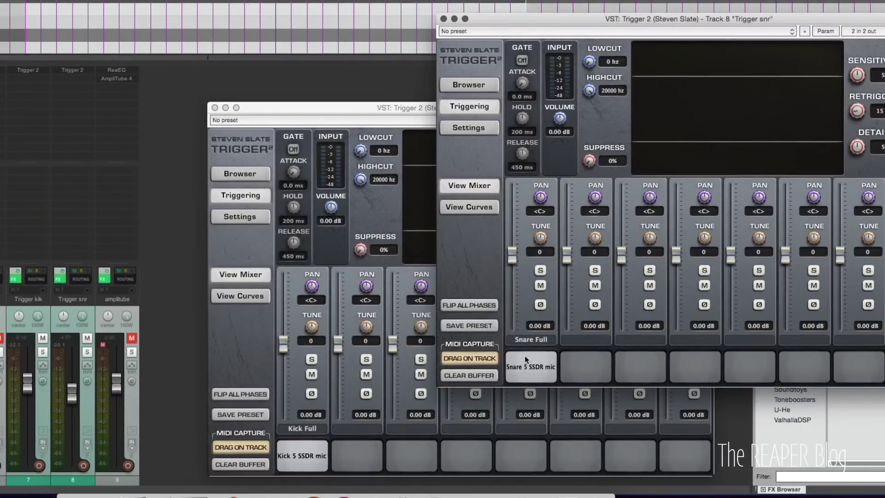
click(534, 365)
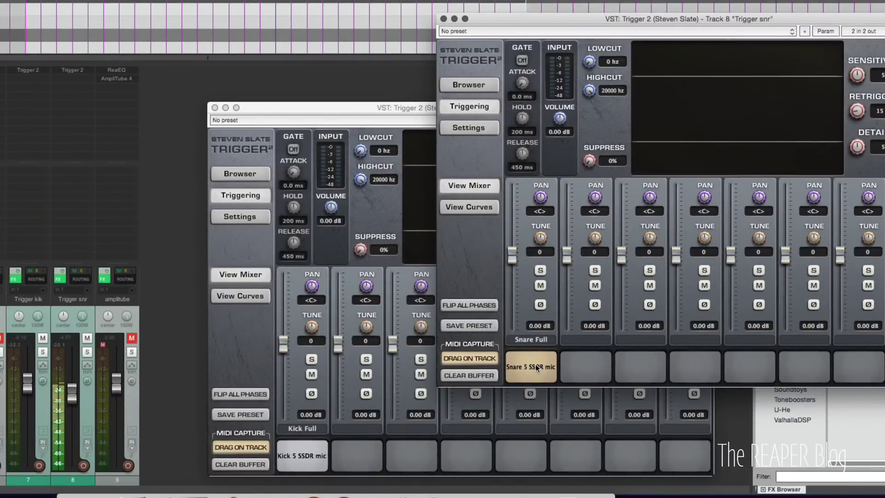
click(302, 455)
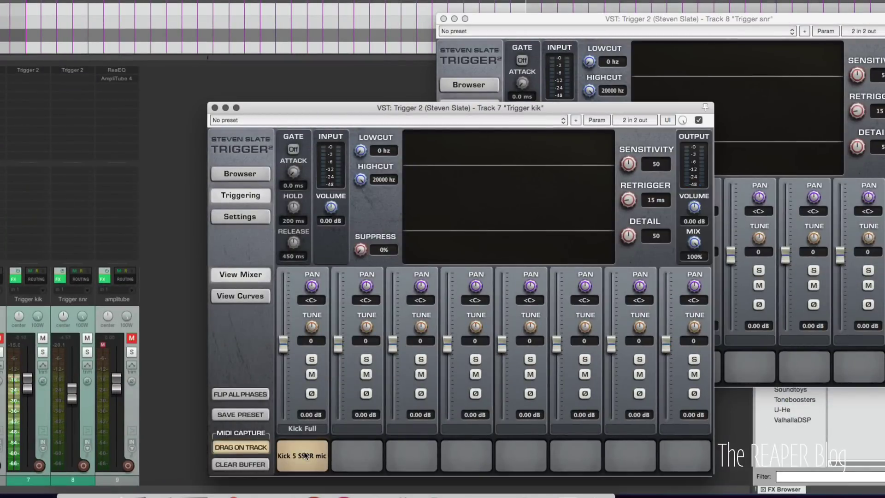
Solo the Trigger kik and snr tracks during playback, then unsolo them and restart playback
click(43, 351)
click(87, 352)
key(space)
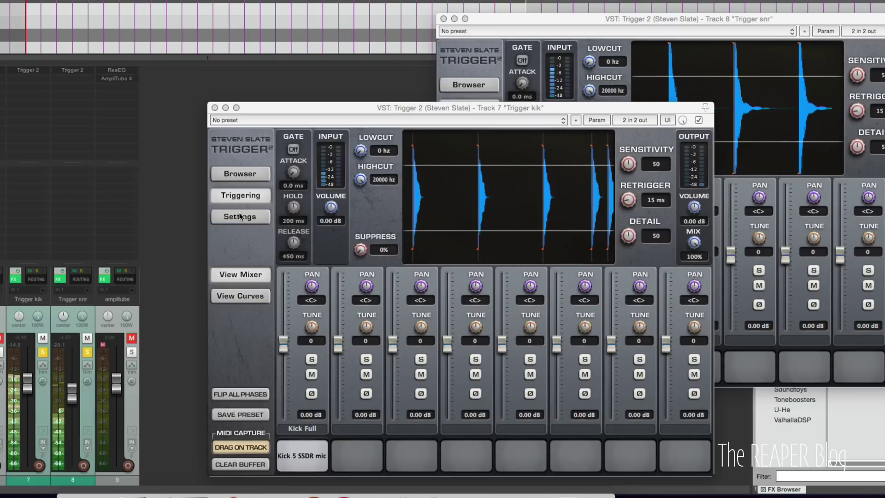
click(43, 352)
click(87, 352)
key(space)
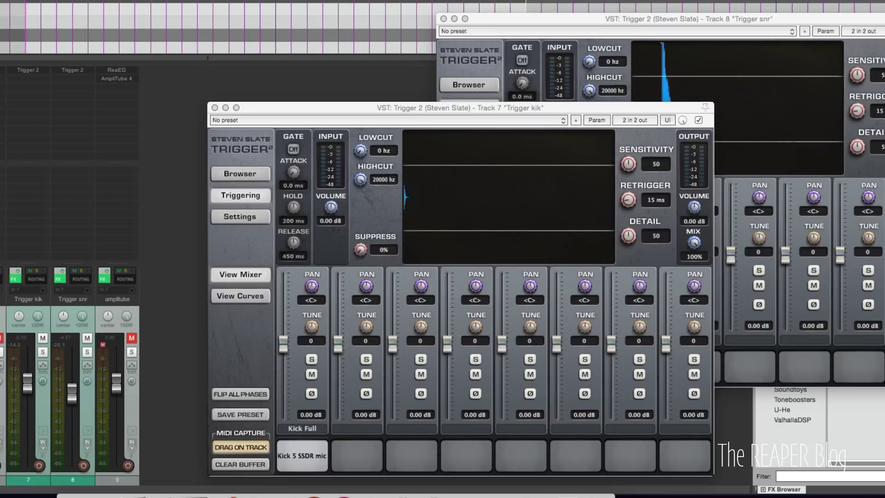
key(space)
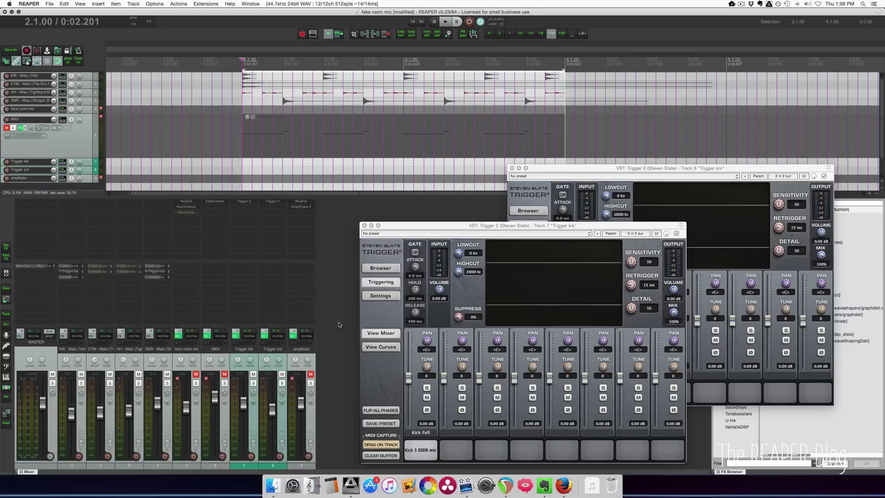
Mute both Trigger tracks, then unmute and select the amplitube track
drag(253, 374, 282, 374)
click(311, 374)
click(312, 419)
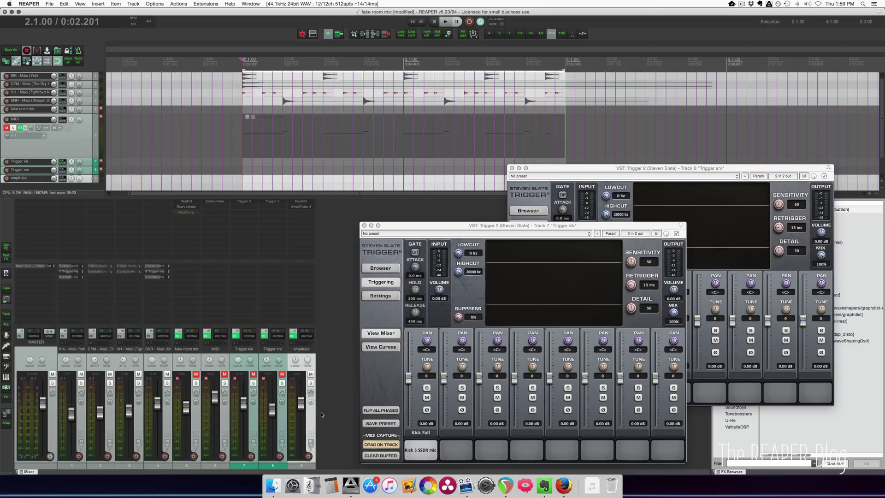
Open AmpliTube 4, browse Stomp A, Amp A and Cab A, and select mic 1 (Dynamic 57)
click(302, 206)
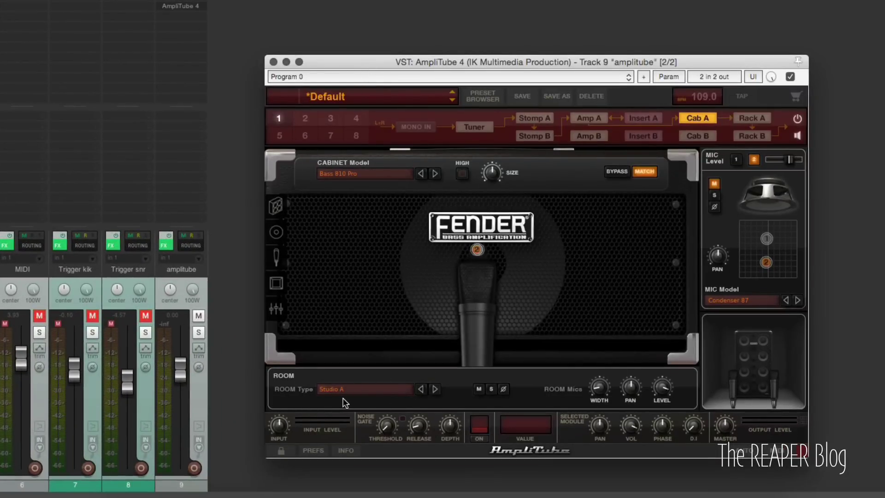
click(522, 118)
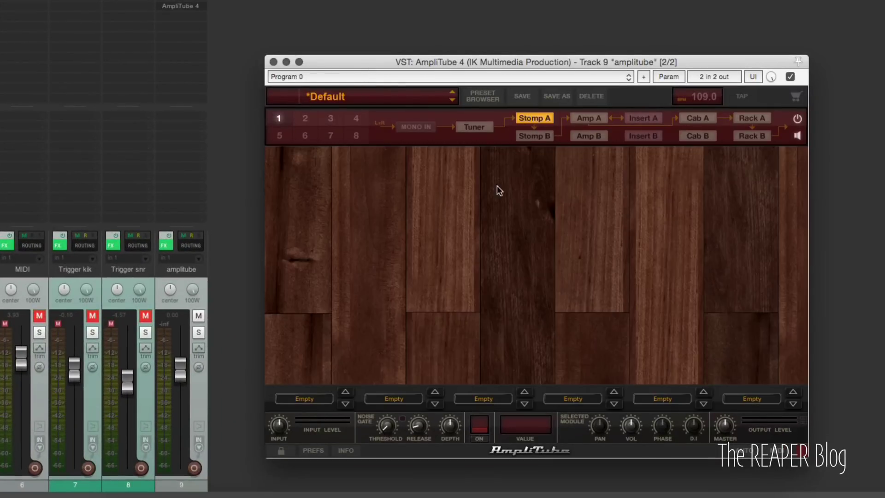
click(591, 117)
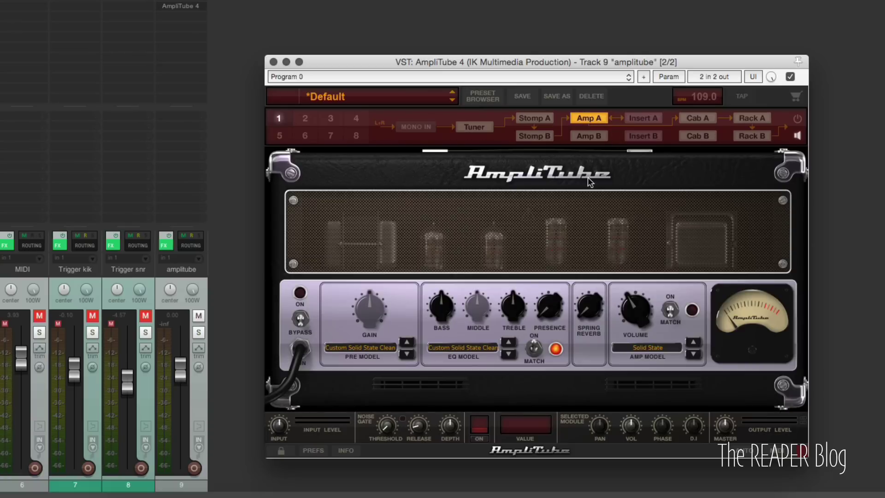
click(702, 115)
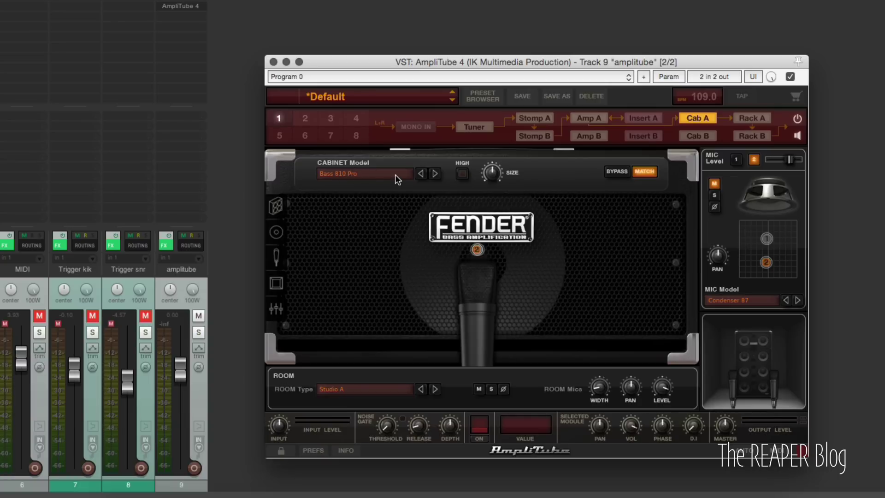
click(736, 159)
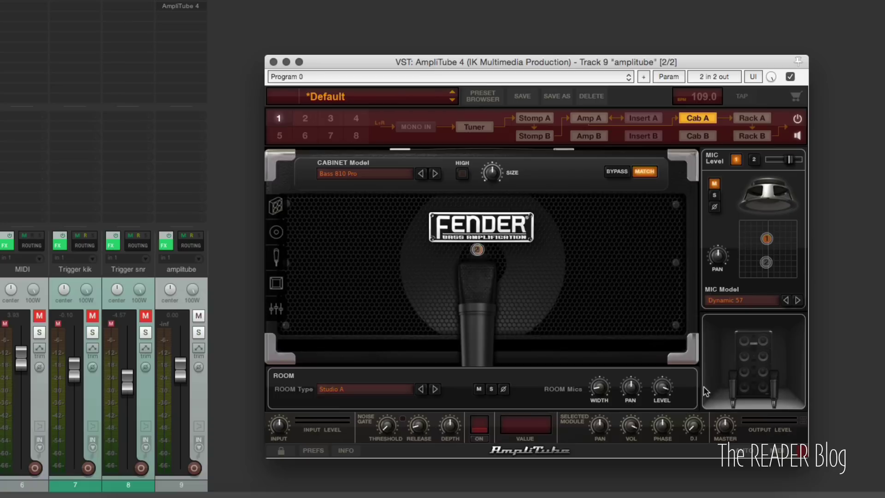
Adjust AmpliTube's room mic level and change the room type from Big Live Room to Studio B
click(663, 392)
click(358, 390)
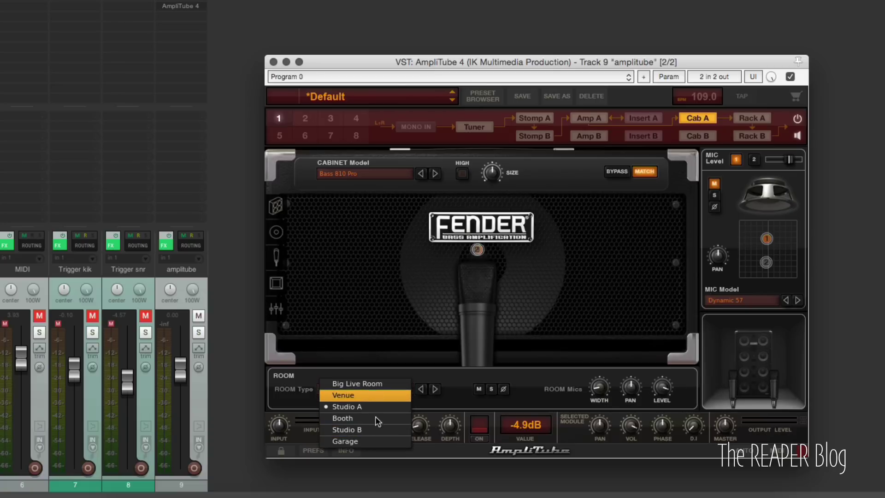
click(297, 418)
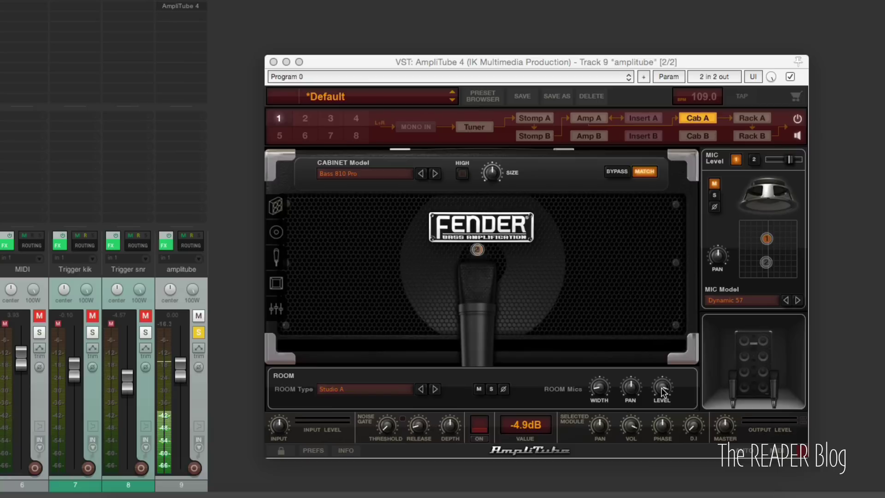
click(361, 389)
click(364, 383)
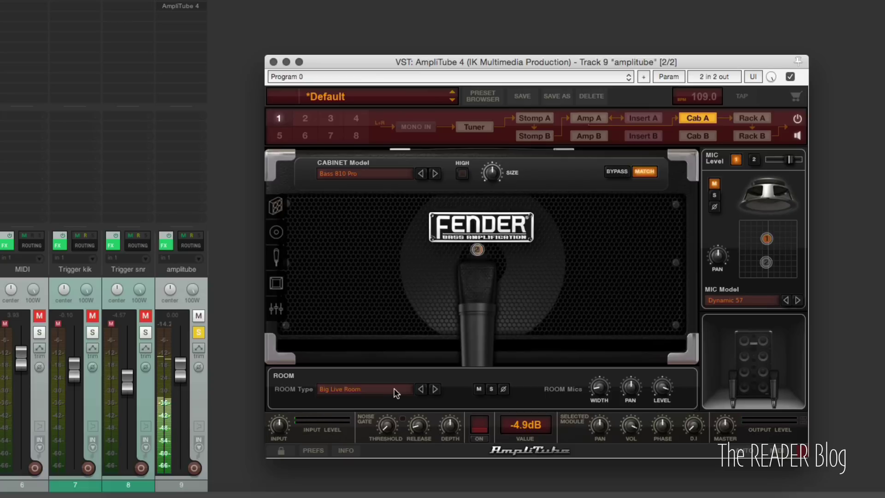
click(344, 391)
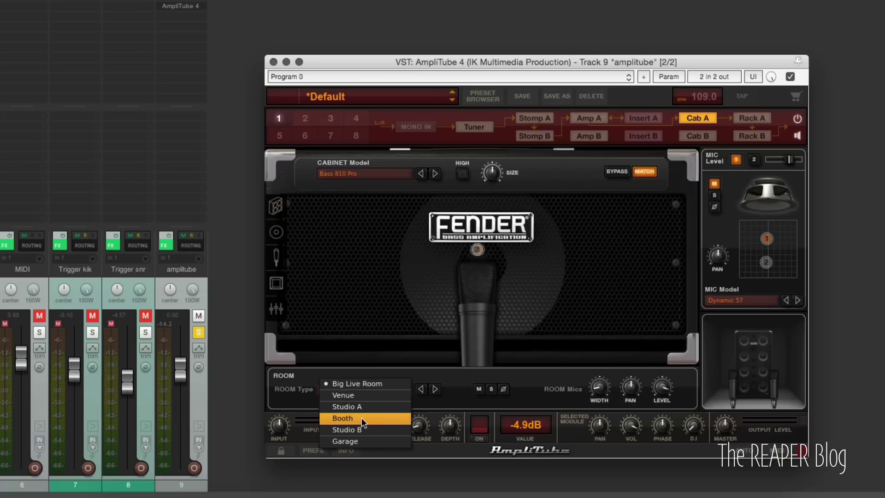
click(377, 433)
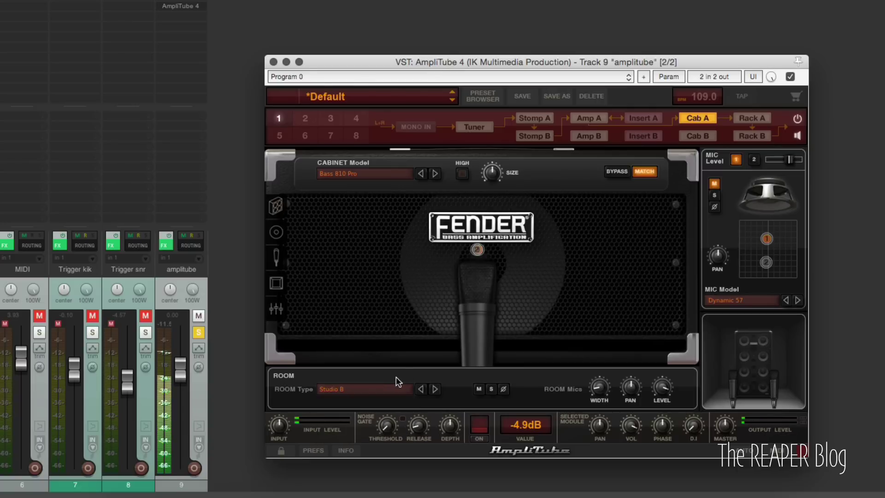
click(421, 174)
click(421, 173)
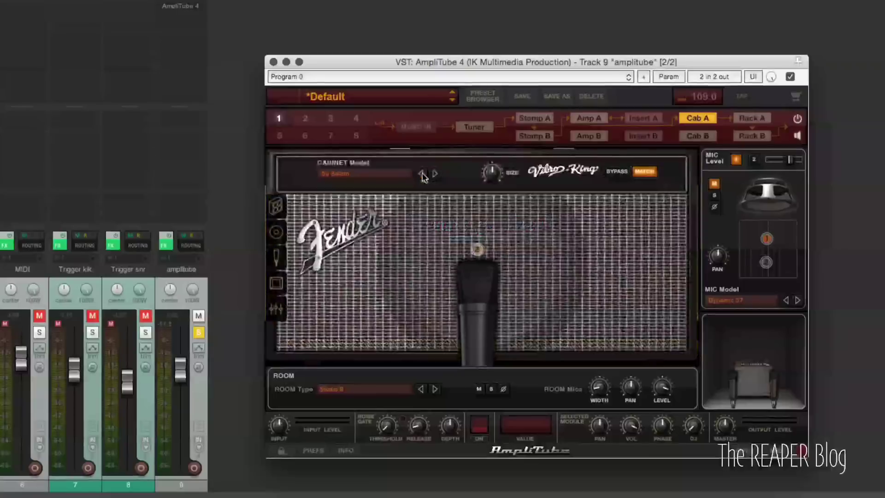
click(420, 174)
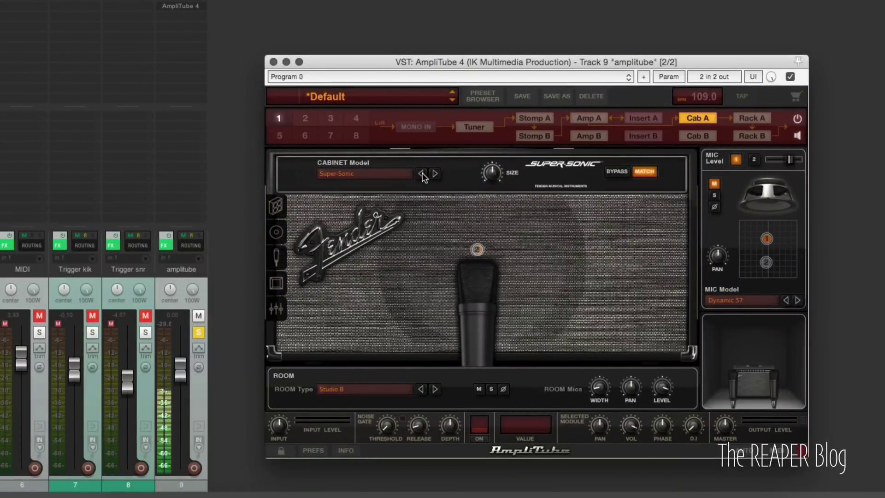
click(421, 174)
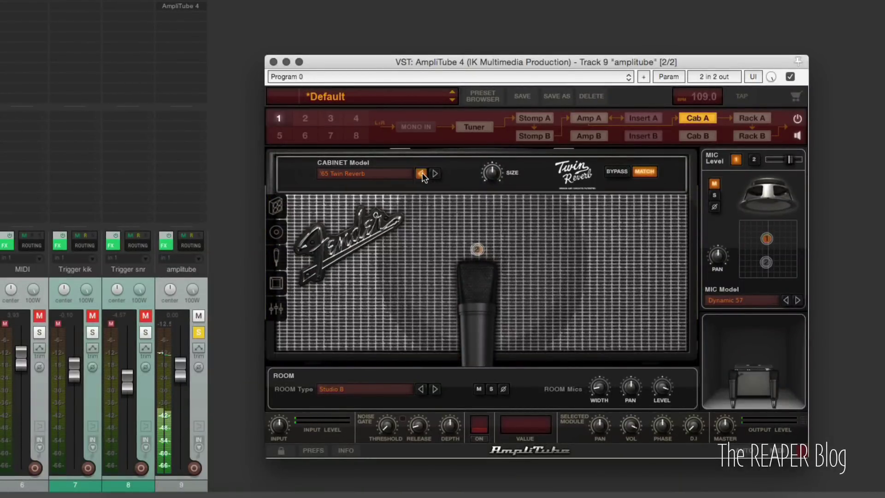
click(420, 174)
click(421, 174)
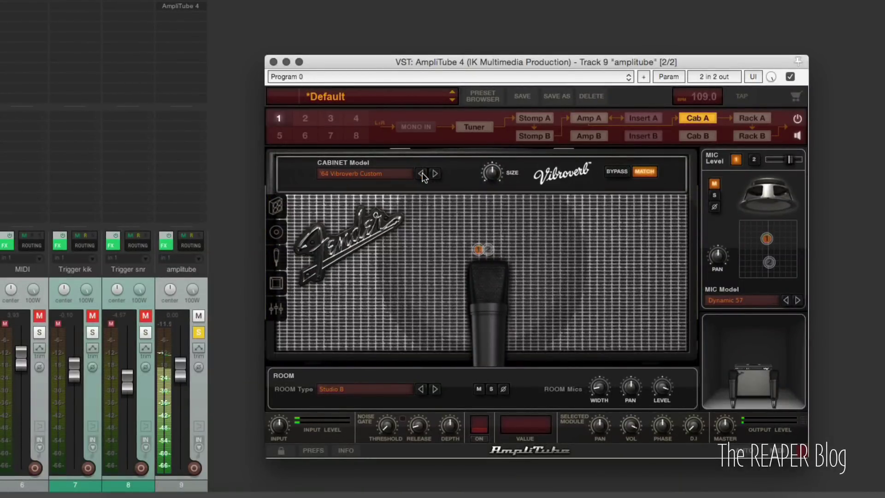
click(421, 174)
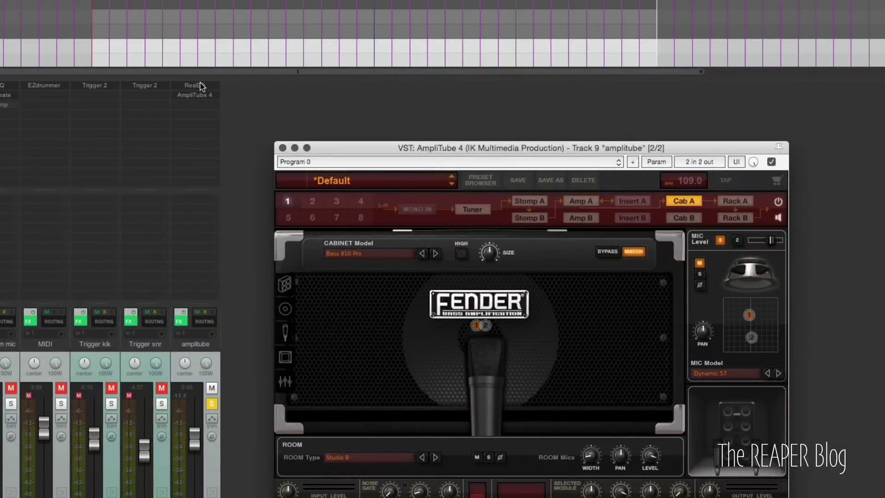
Take the amplitube track's ReaEQ out of bypass and nudge the track volume up
click(196, 85)
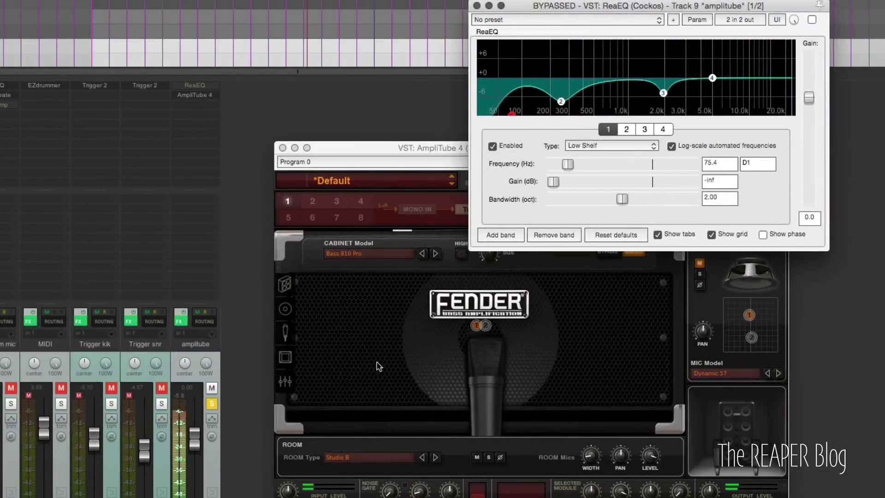
mouse_move(194, 438)
mouse_down()
mouse_move(196, 420)
mouse_move(196, 435)
mouse_up()
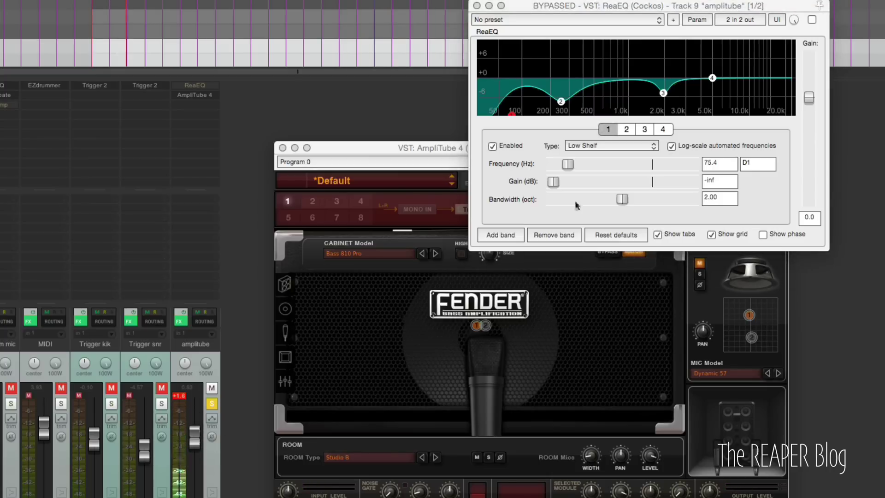
click(810, 21)
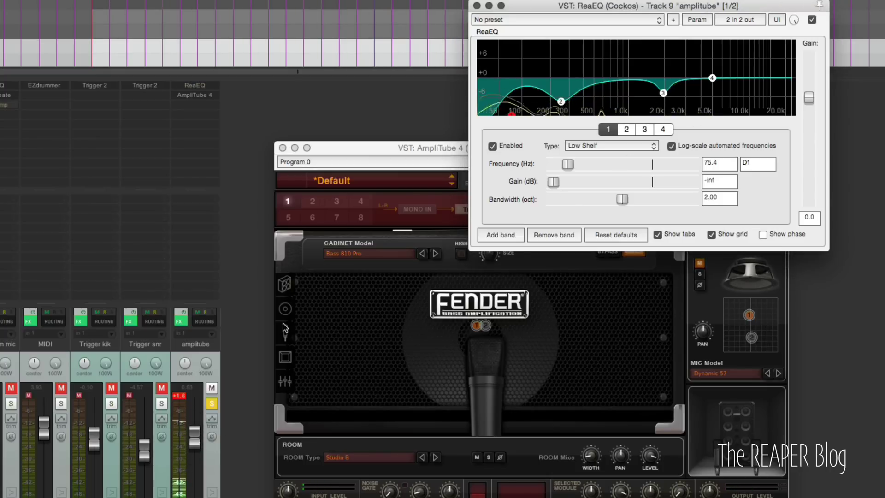
mouse_move(195, 435)
mouse_down()
mouse_move(195, 425)
mouse_move(195, 435)
mouse_up()
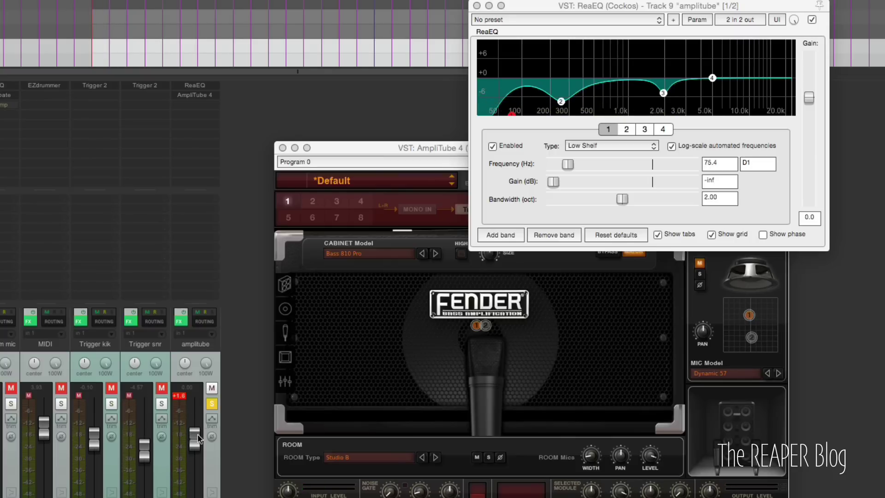
Unsolo the amplitube track, raise it to about +3 dB, mute it, and stop playback
click(212, 404)
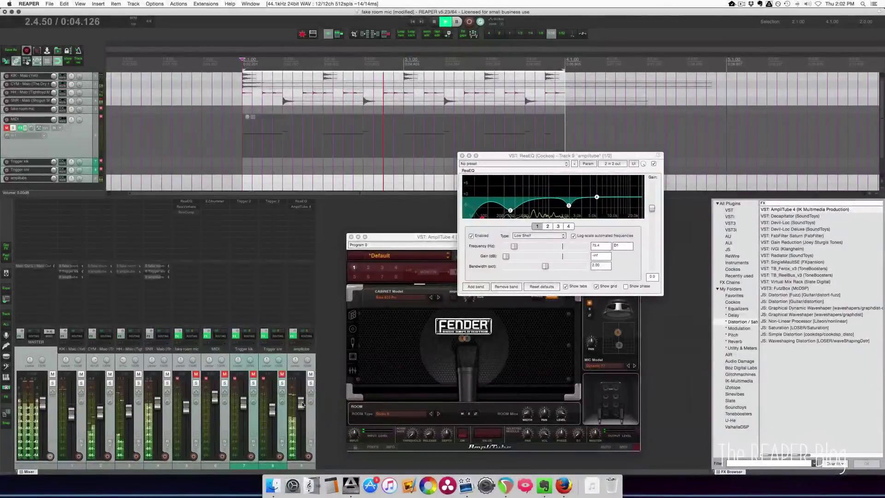
drag(303, 404, 303, 399)
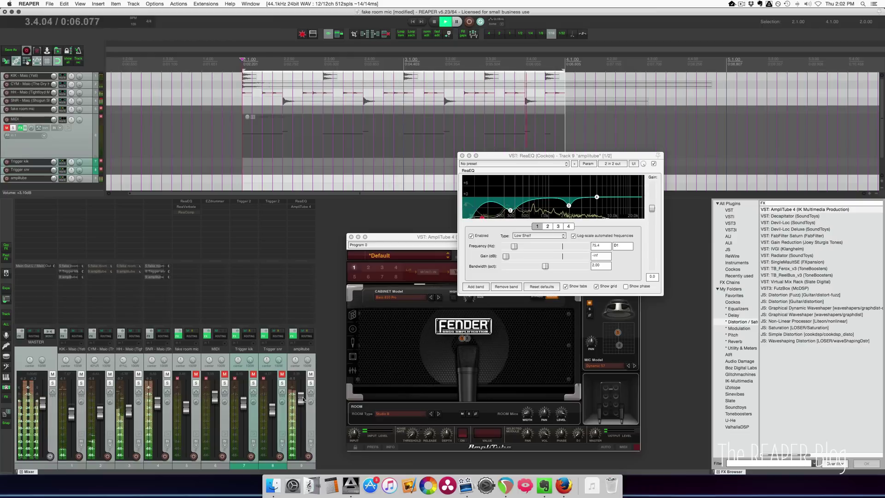
click(310, 375)
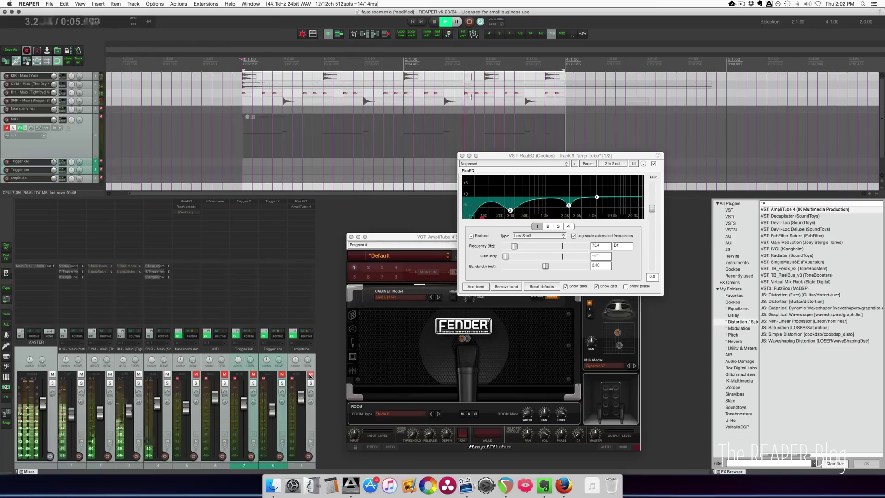
key(space)
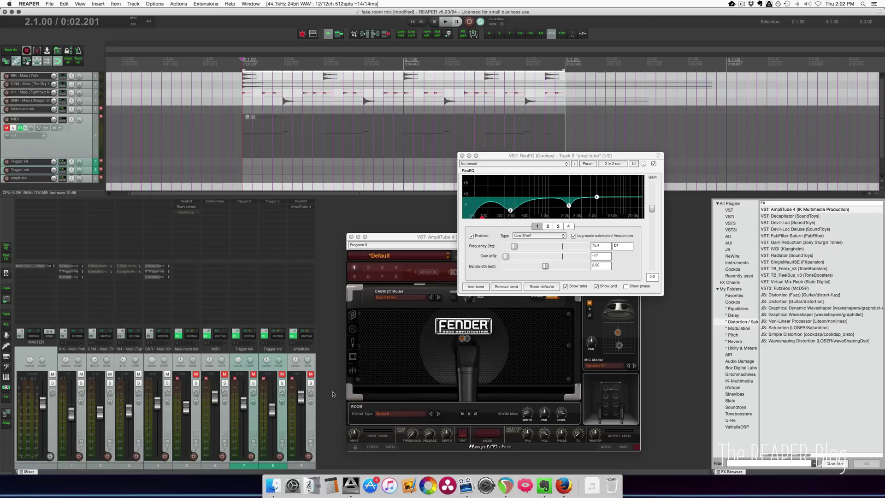